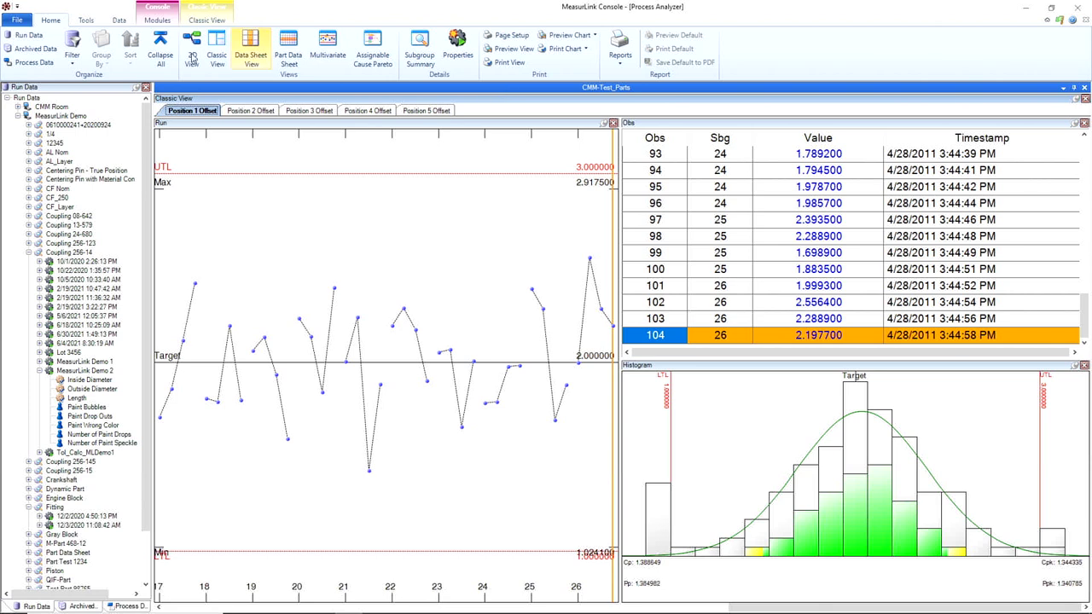
# - Show the Data ribbon commands above the CMM-Test_Parts Position 1 Offset charts
pyautogui.click(117, 20)
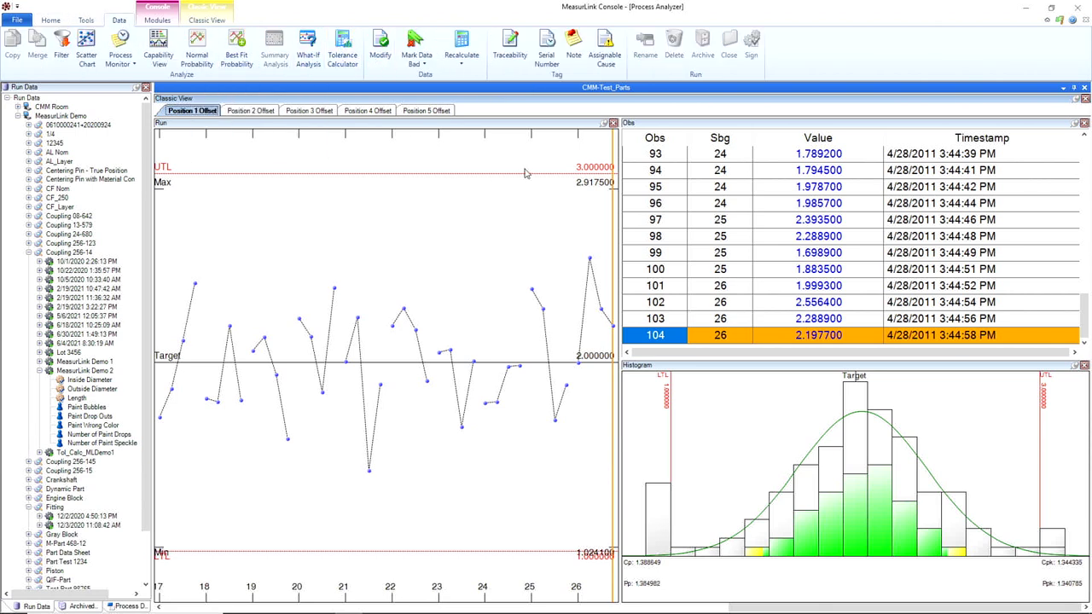
# - Adjust Tolerance Calculator limits to LTL 1.0738 and UTL 2.9262, giving Cp 0.967
pyautogui.click(341, 49)
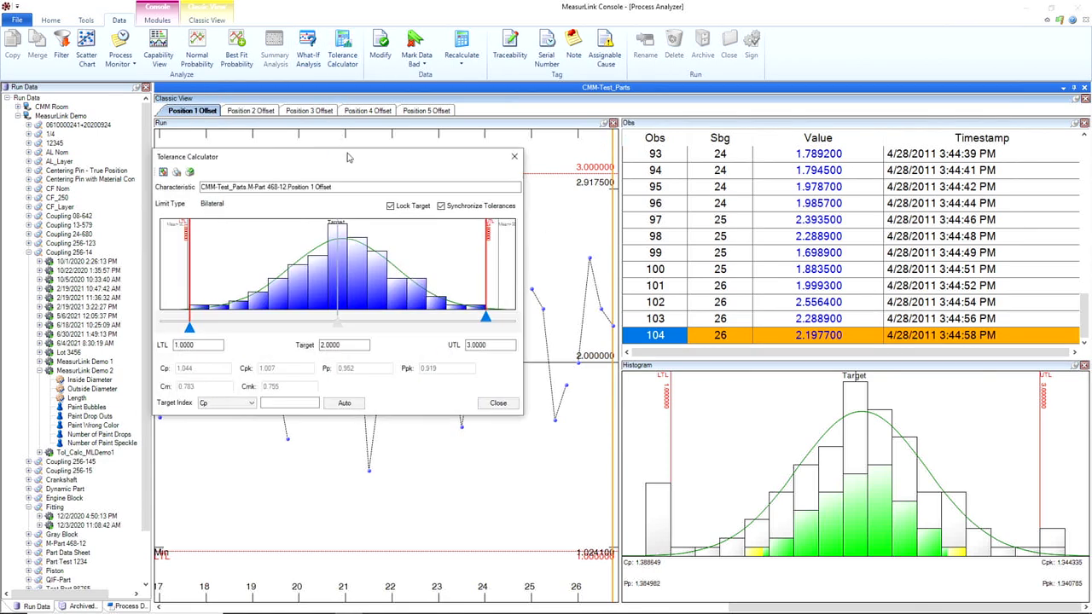
pyautogui.moveTo(346, 159); pyautogui.dragTo(478, 163)
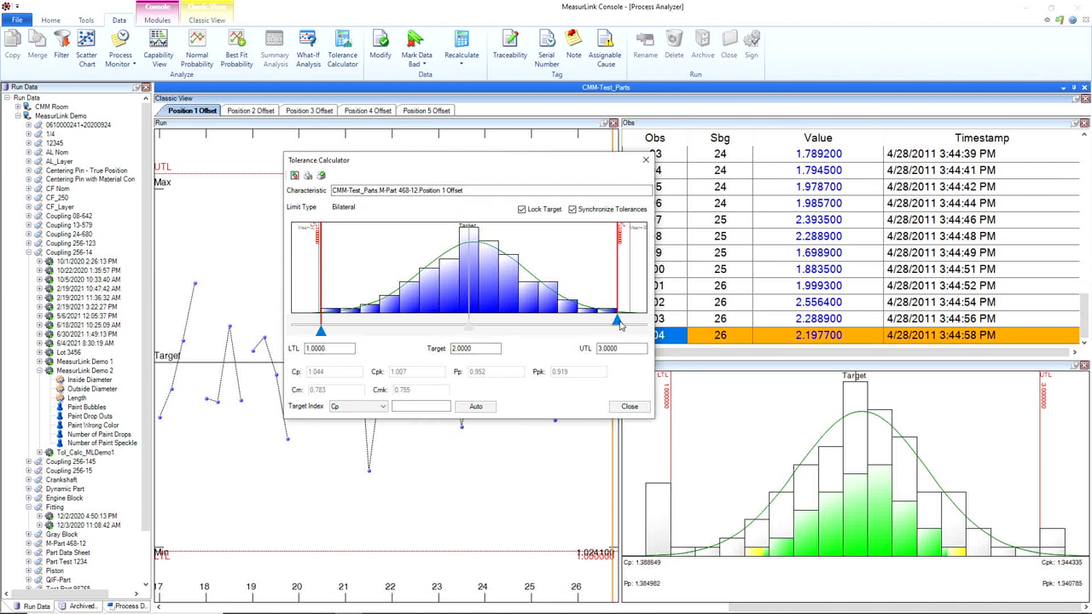
pyautogui.moveTo(622, 324)
pyautogui.mouseDown()
pyautogui.moveTo(599, 327)
pyautogui.moveTo(610, 333)
pyautogui.mouseUp()
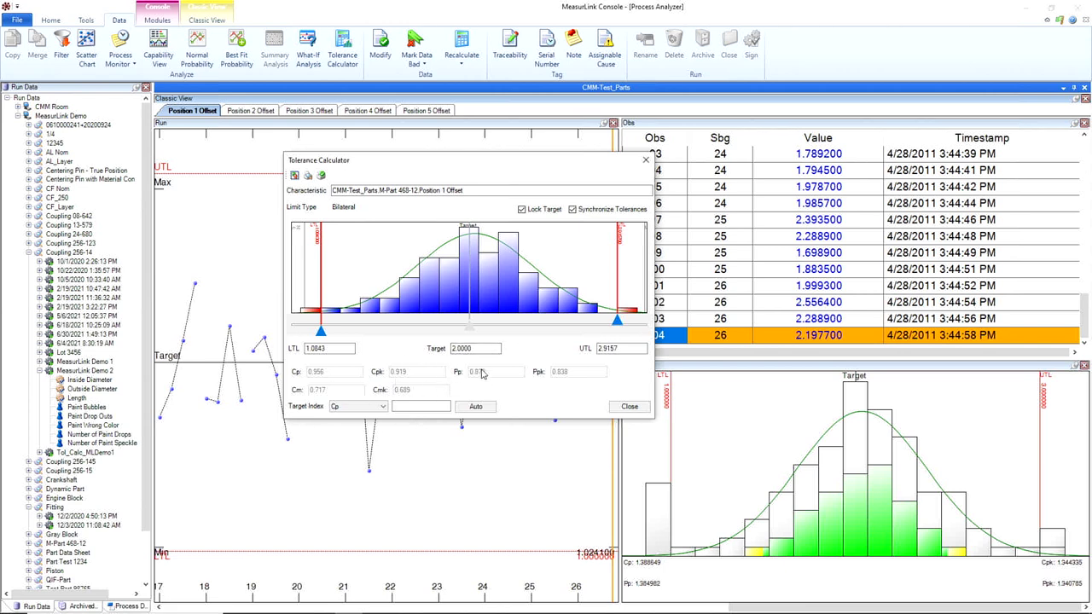
pyautogui.moveTo(616, 327); pyautogui.dragTo(589, 331)
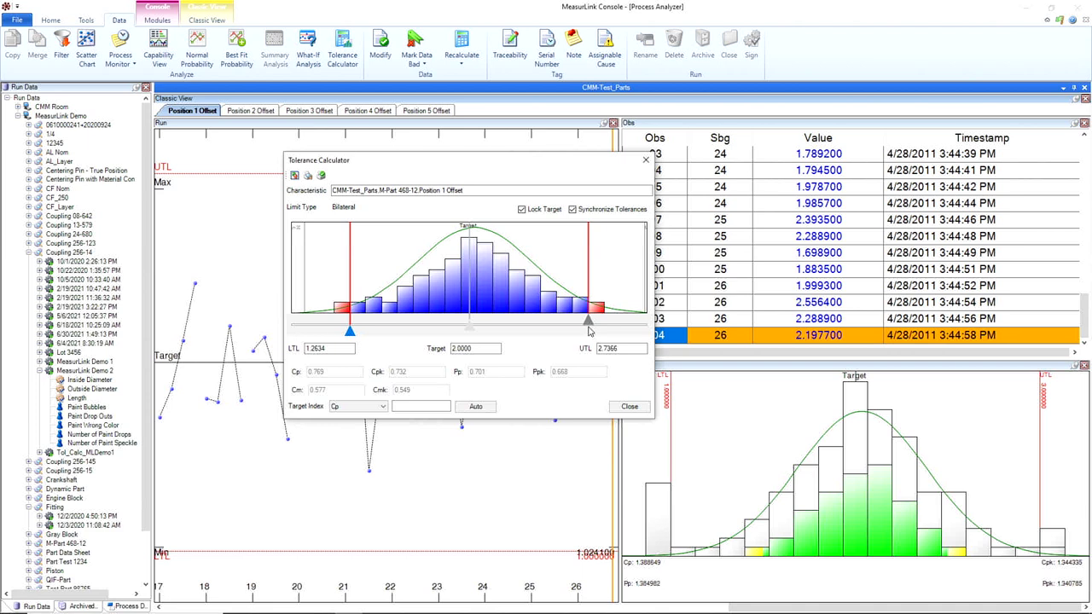
pyautogui.moveTo(589, 331); pyautogui.dragTo(621, 335)
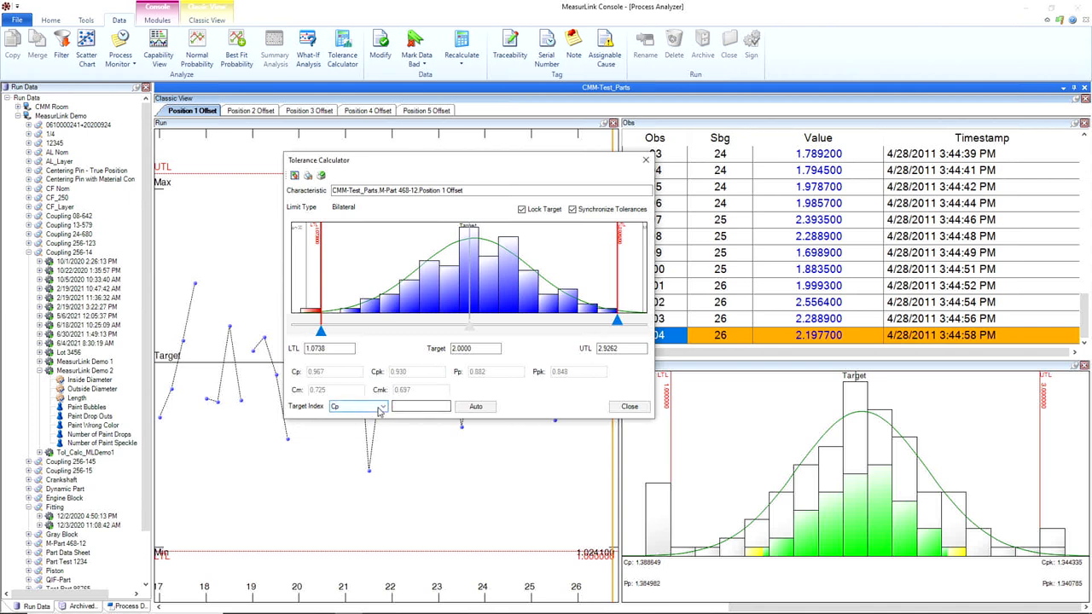
pyautogui.click(420, 406)
# - Auto-calculate limits 0.4000–3.6000 for target Cp 1.67, then close the calculator
pyautogui.write('1.67')
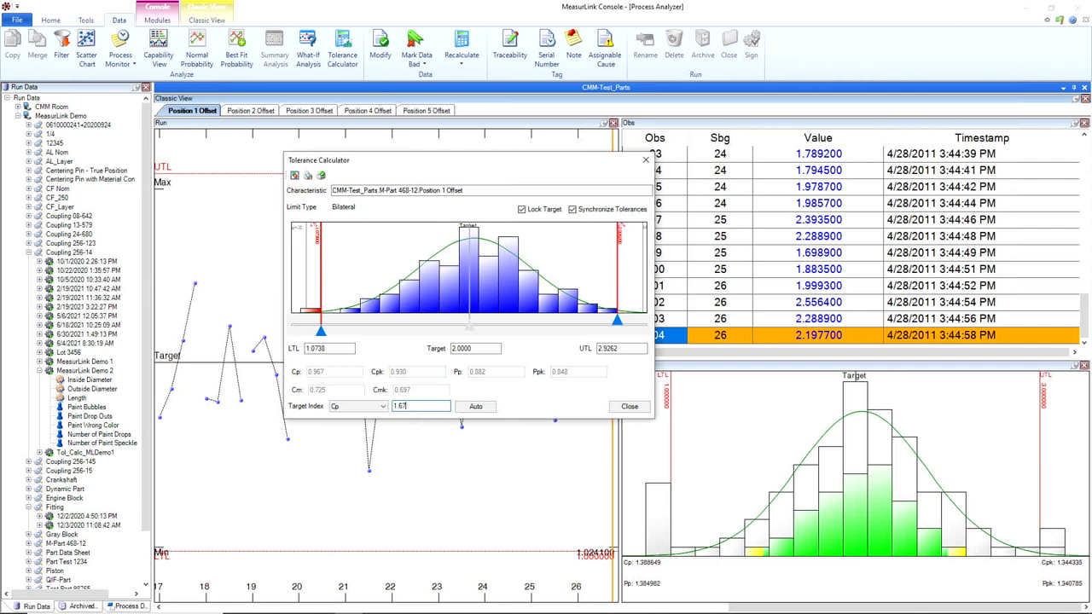
pyautogui.click(475, 407)
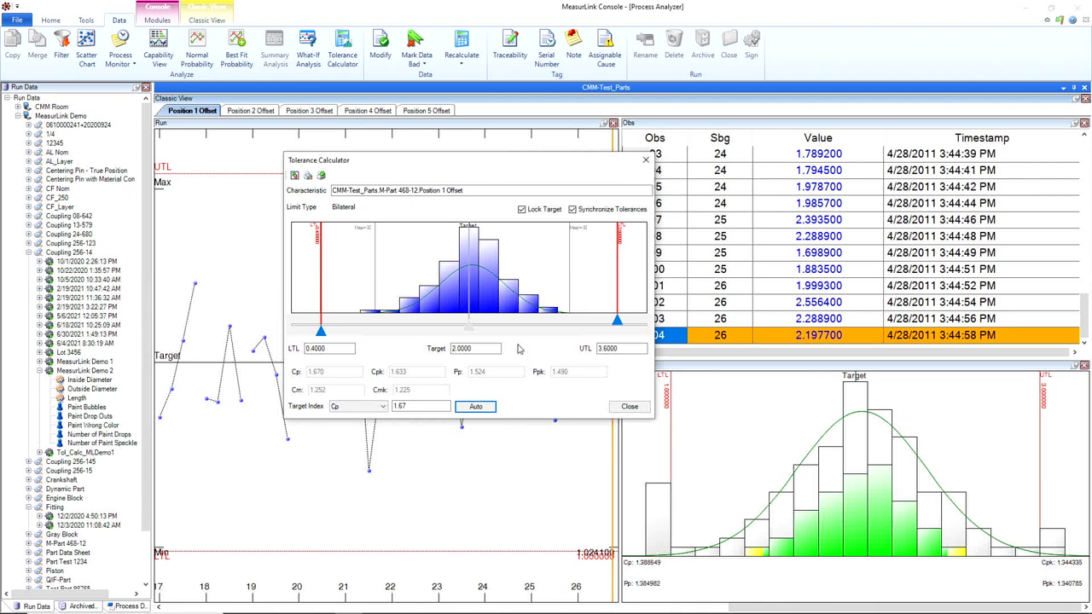
pyautogui.click(631, 407)
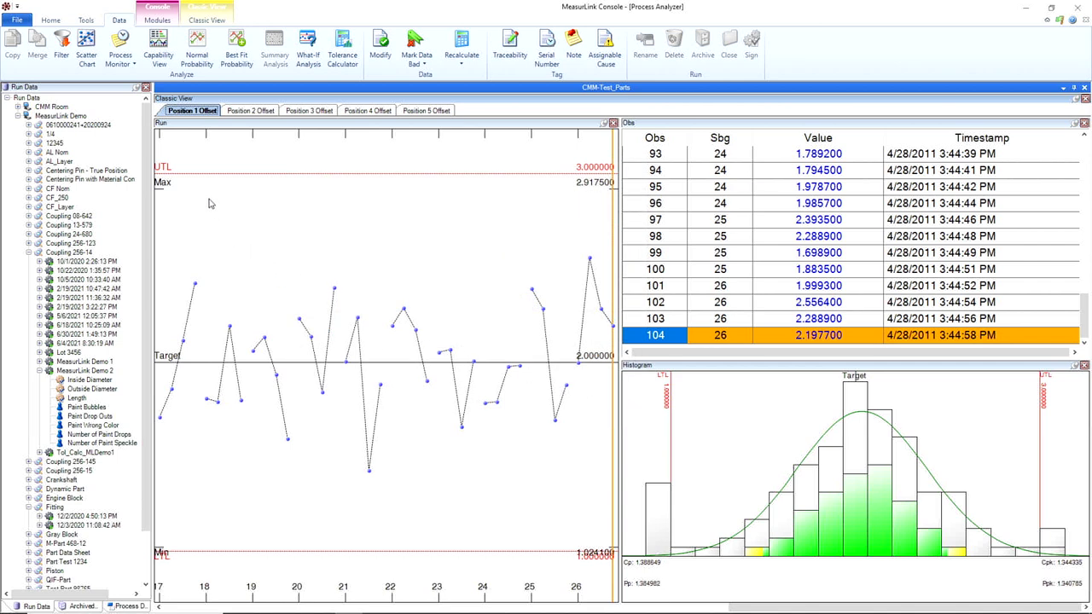
pyautogui.click(67, 116)
# - Filter runs by gages CD12345 and CD12346, then select the MeasurLink Demo 1 run
pyautogui.click(50, 20)
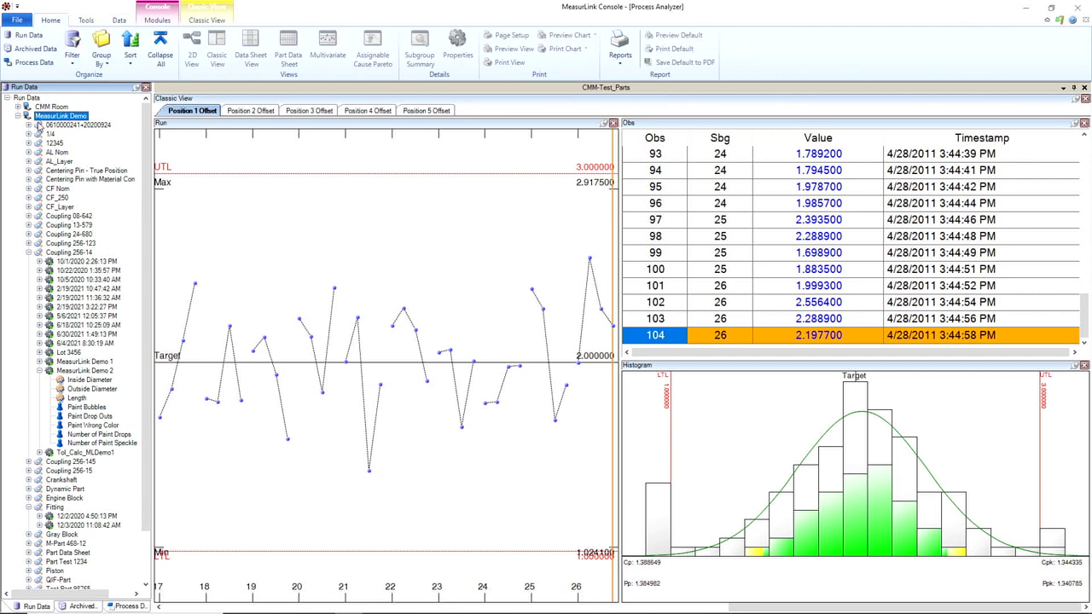
pyautogui.click(78, 60)
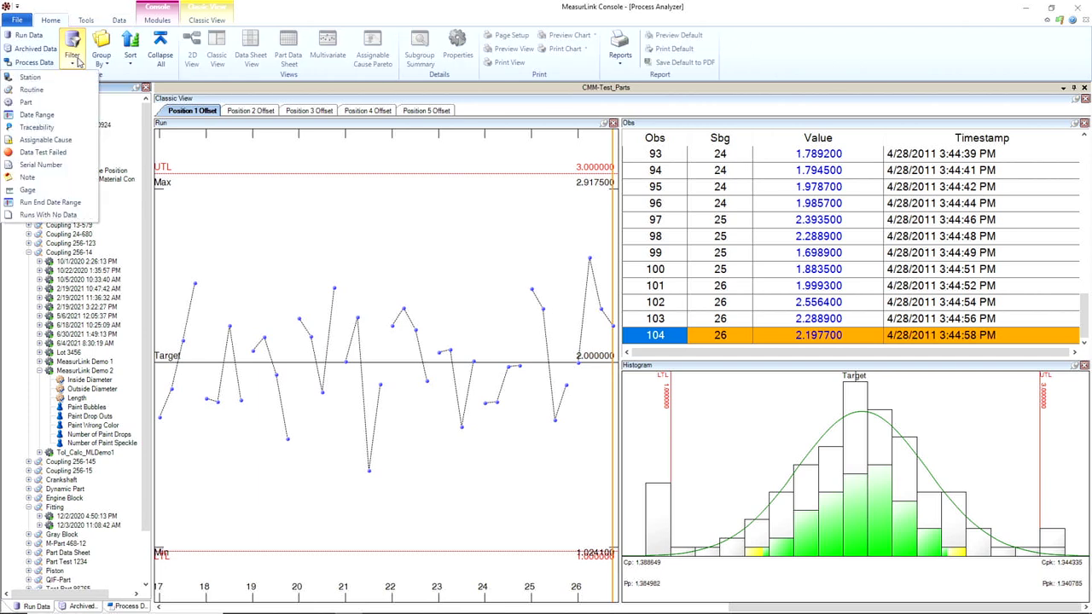
pyautogui.click(51, 194)
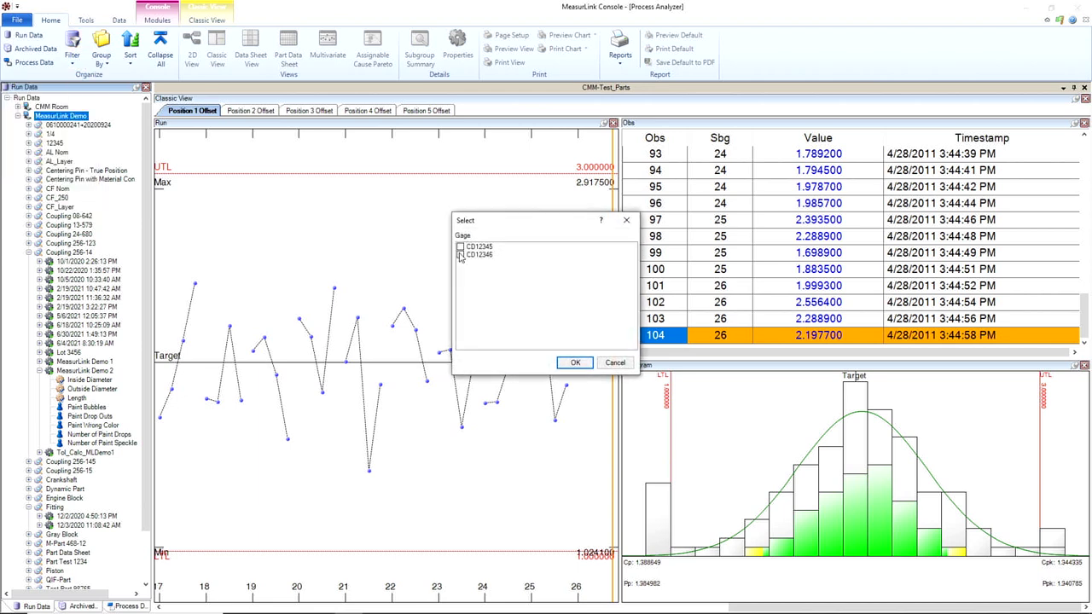
pyautogui.click(460, 247)
pyautogui.click(460, 254)
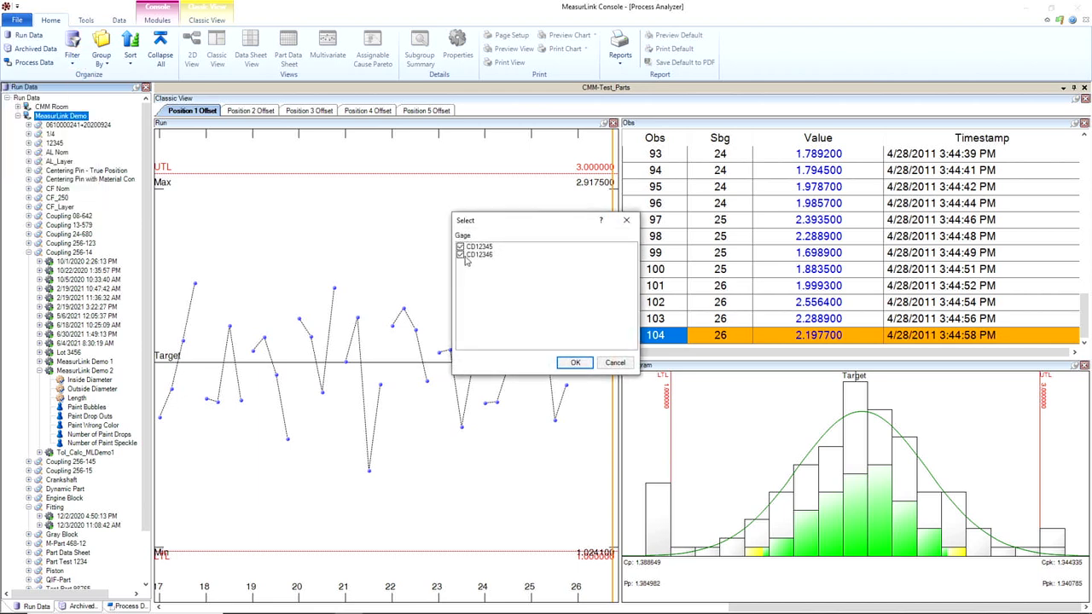
pyautogui.click(565, 363)
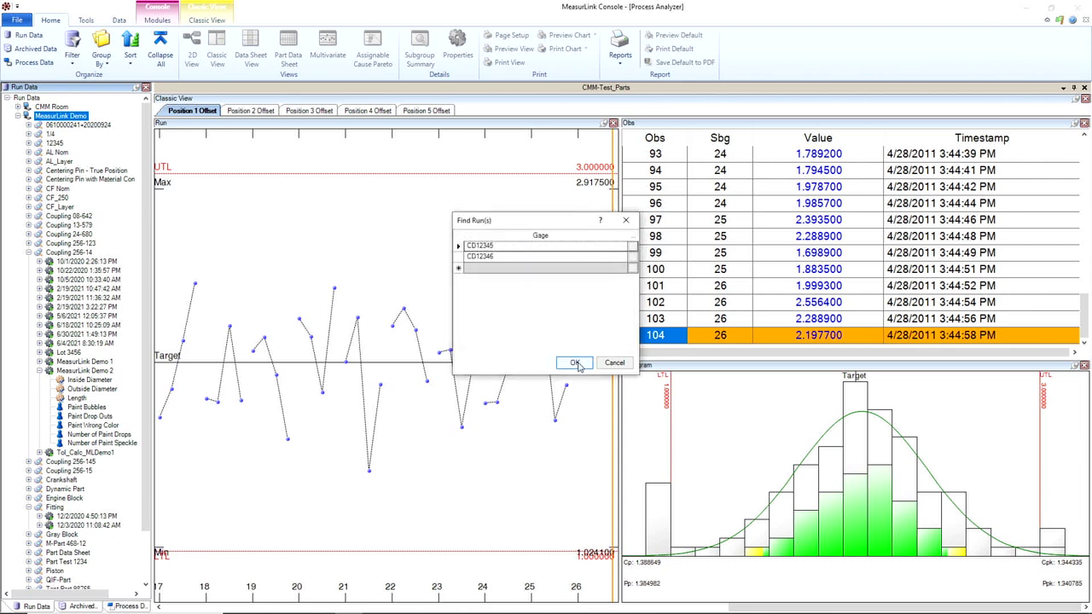
pyautogui.click(574, 364)
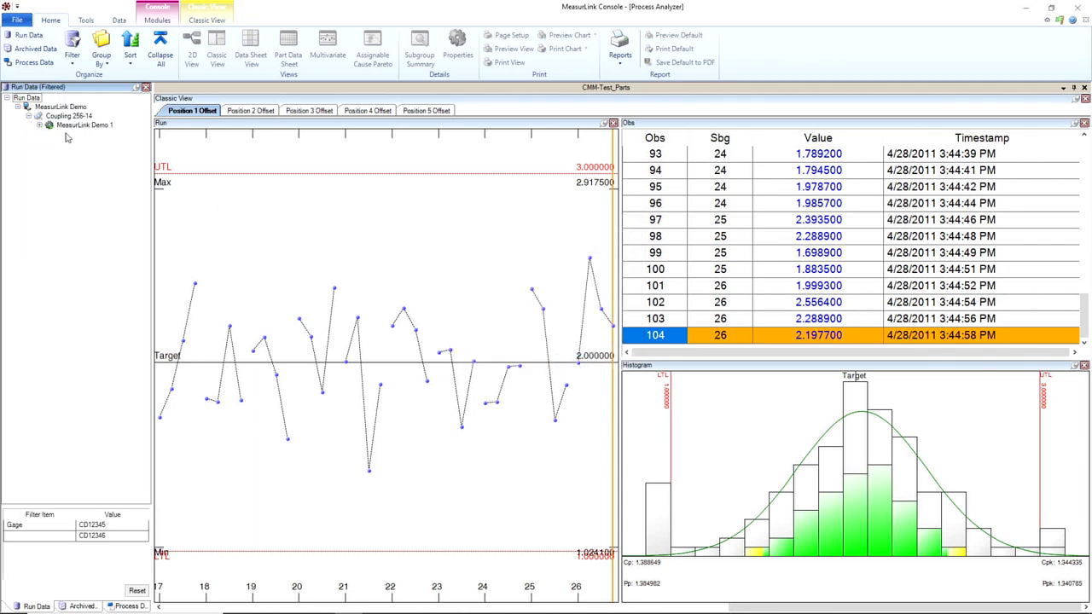
pyautogui.click(71, 126)
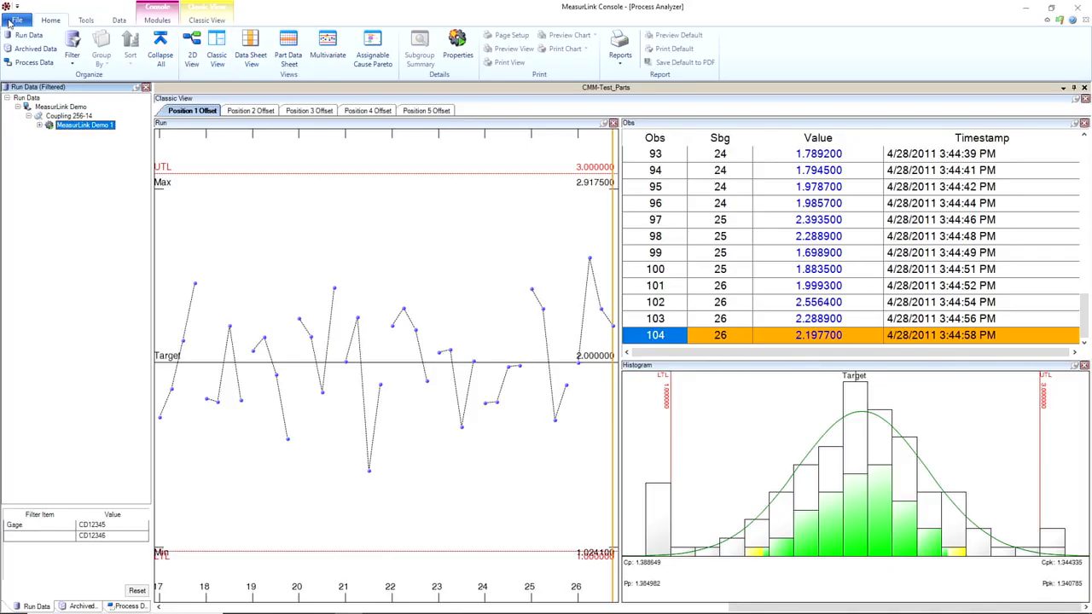
# - Switch to the Real-Time module to view its box plots
pyautogui.click(21, 20)
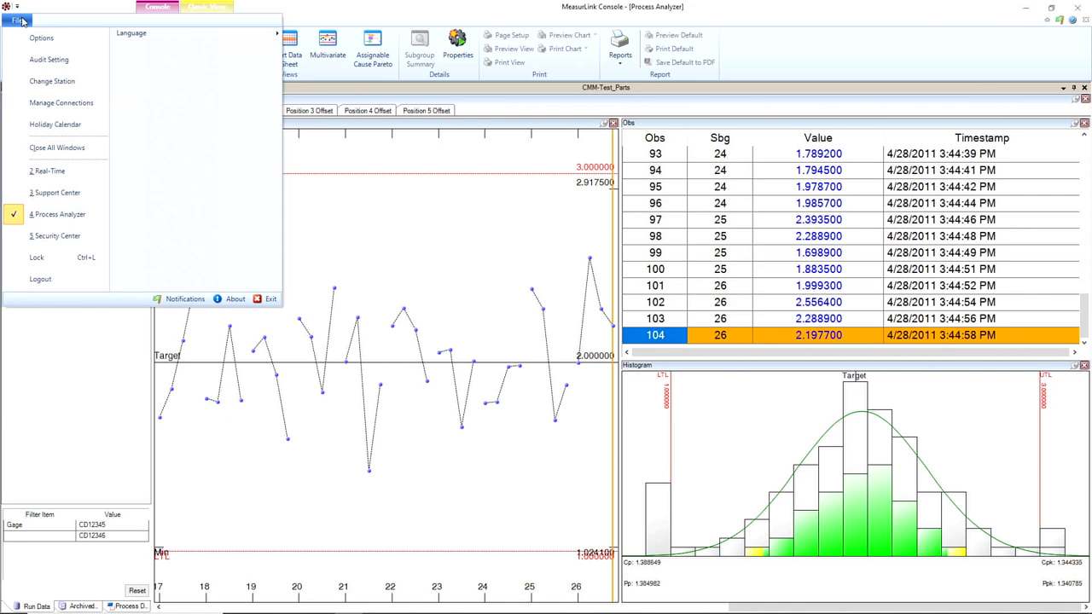
pyautogui.click(76, 178)
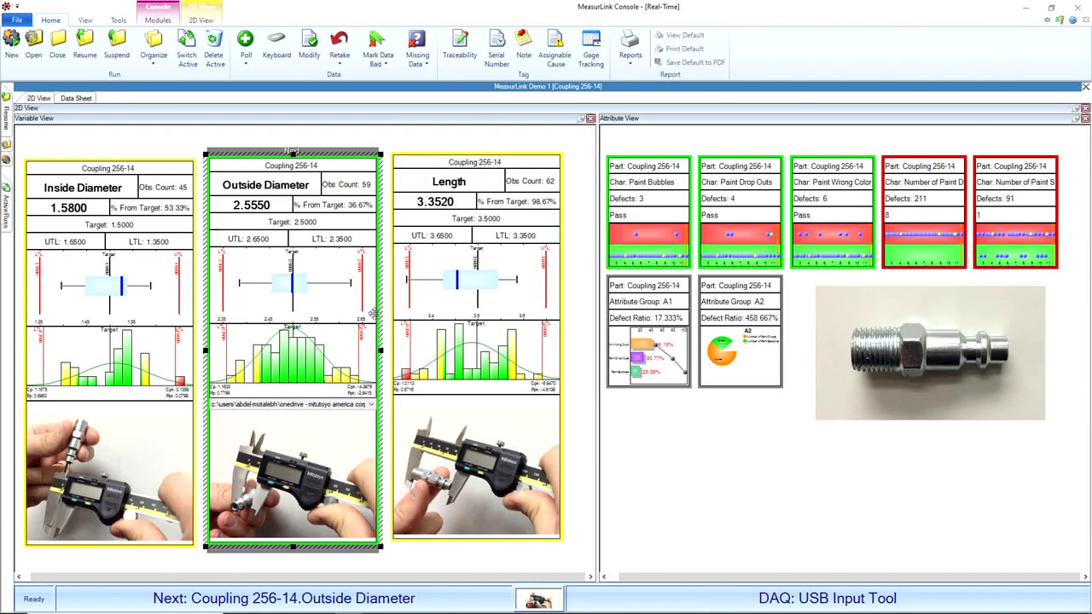
pyautogui.moveTo(308, 279)
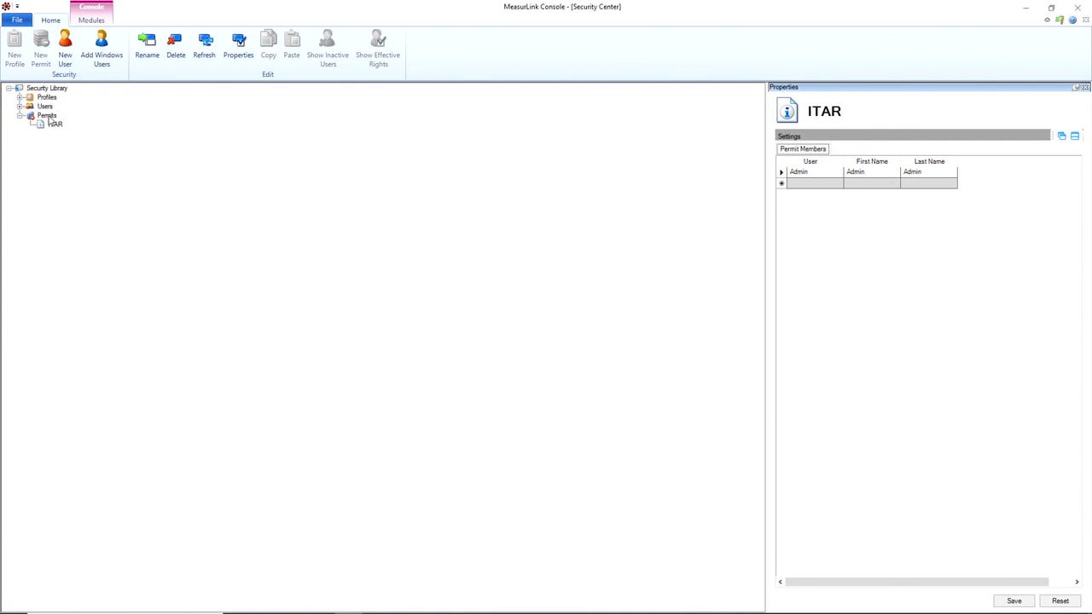
# - Review the ITAR permit's members, then launch the Support Center's Part Library
pyautogui.click(48, 116)
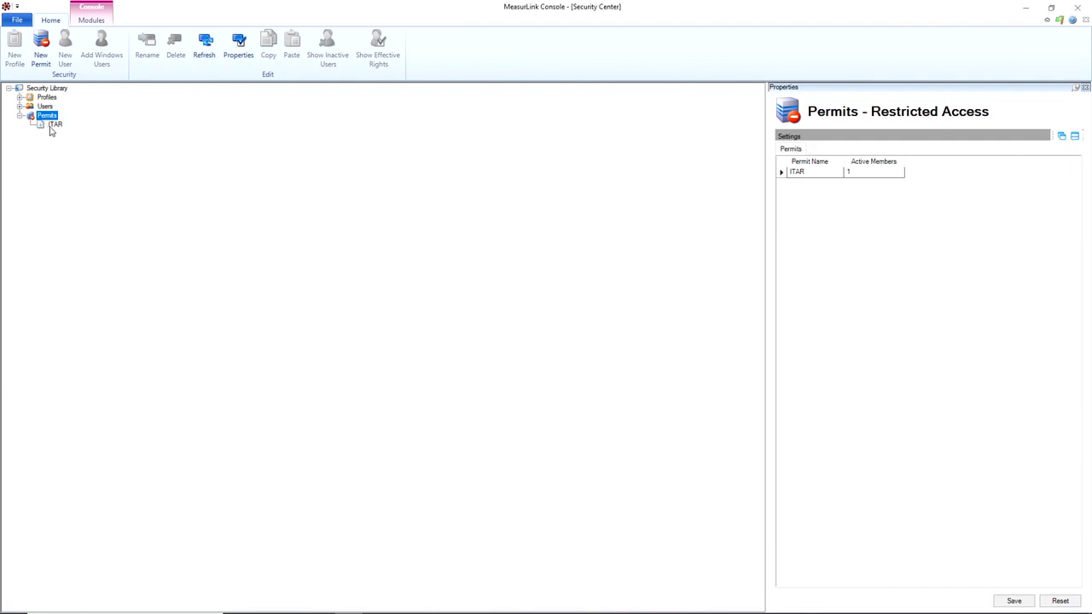
pyautogui.click(53, 125)
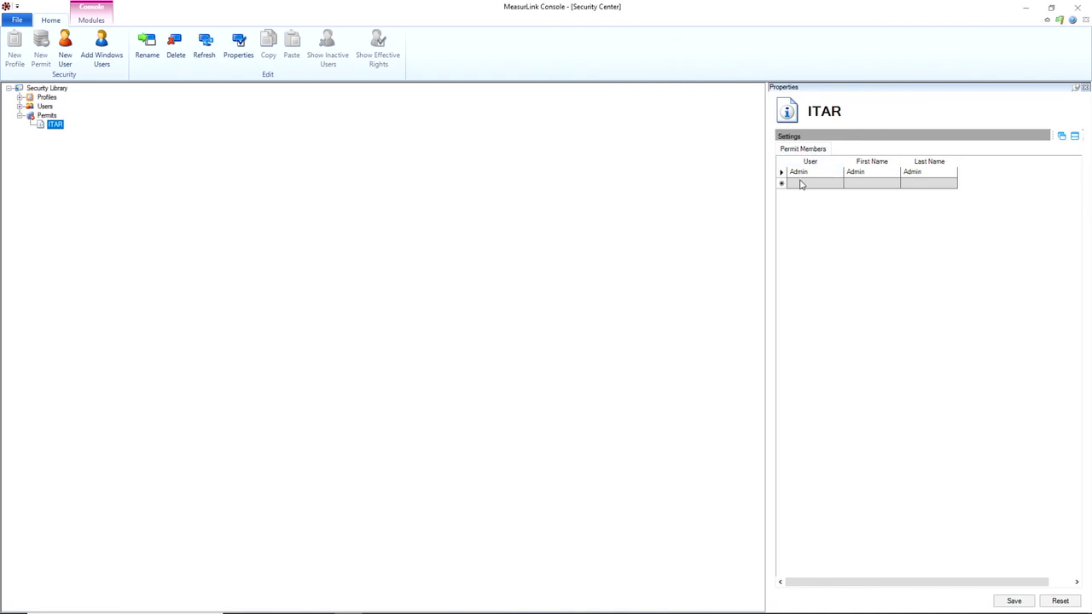
pyautogui.click(96, 21)
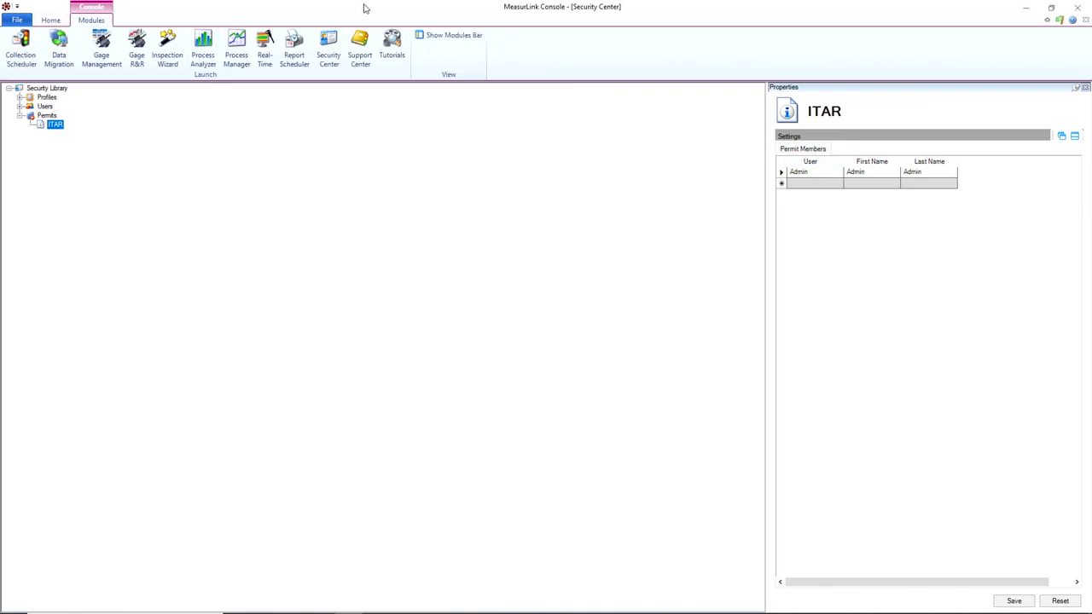
pyautogui.click(360, 47)
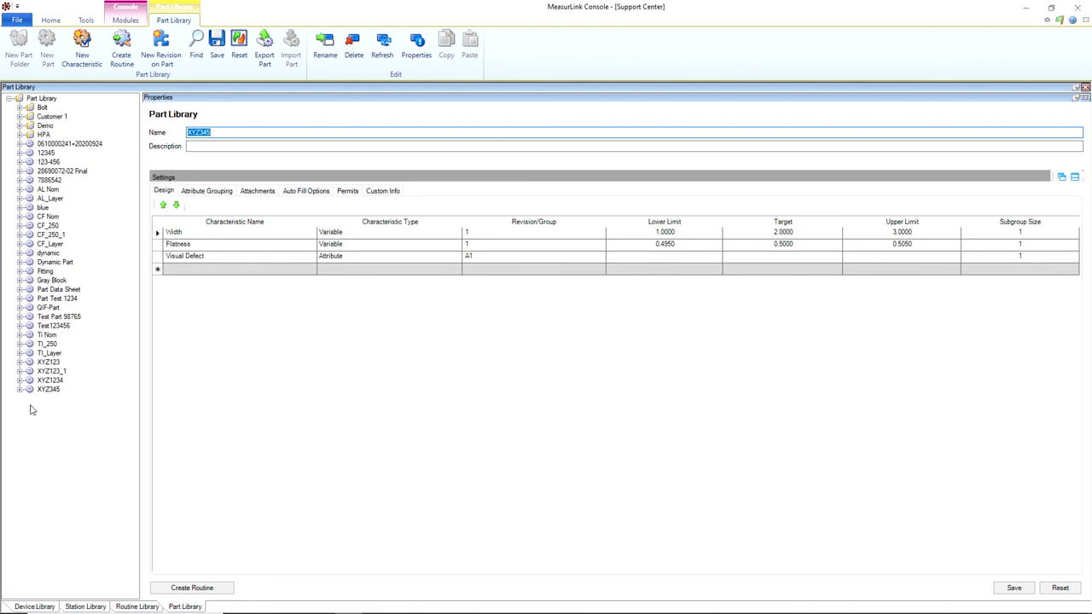
pyautogui.click(49, 390)
pyautogui.click(350, 191)
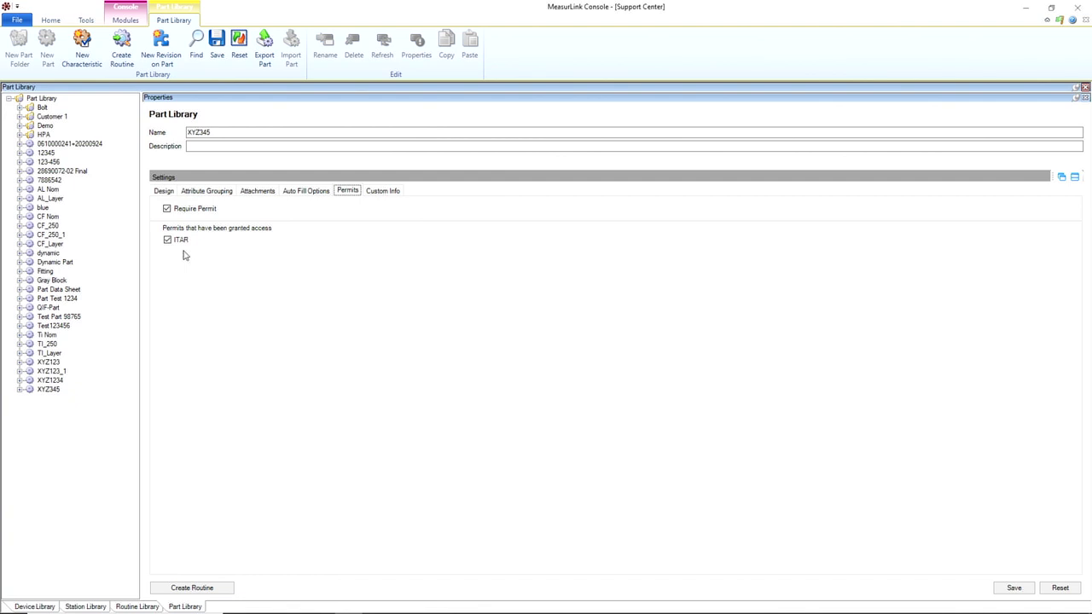
pyautogui.click(173, 190)
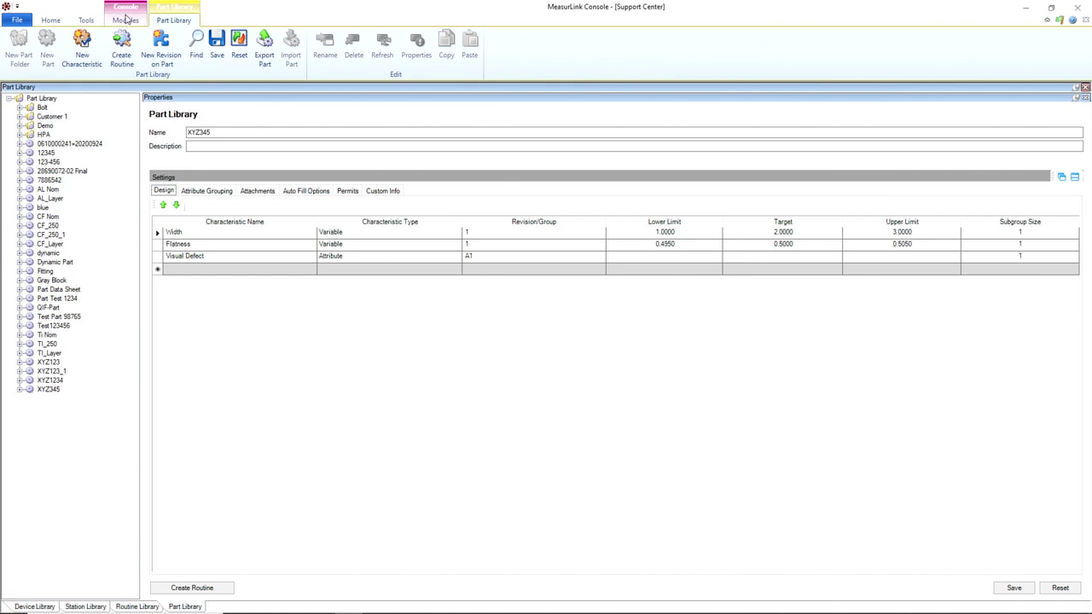
pyautogui.click(125, 20)
# - Open the Collection Scheduler and inspect job tiles such as Job 82915 for Coupling 08-642
pyautogui.click(12, 60)
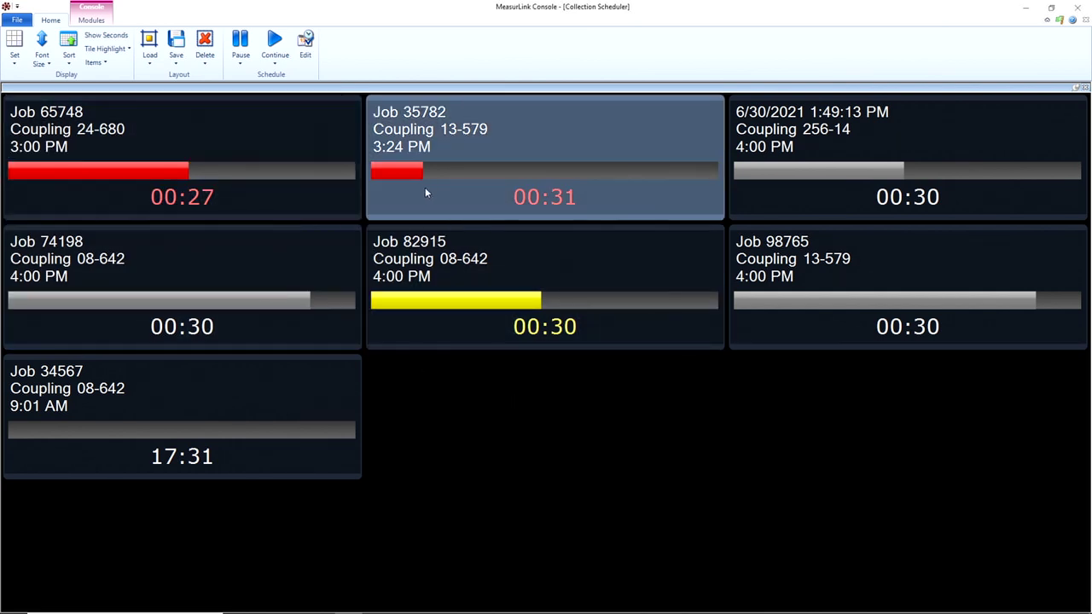
pyautogui.moveTo(426, 191)
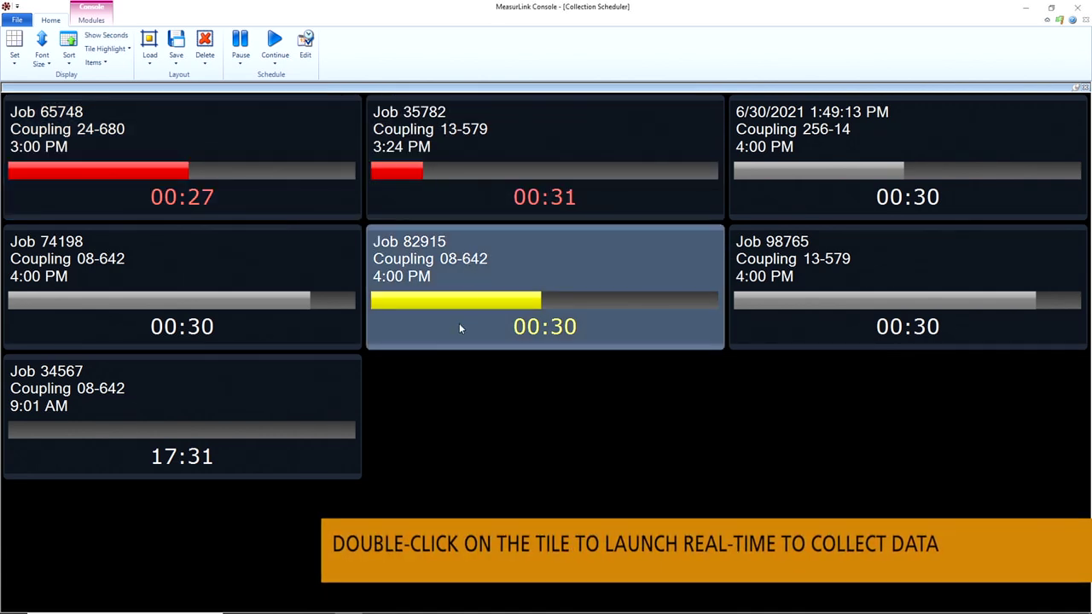
pyautogui.moveTo(459, 328)
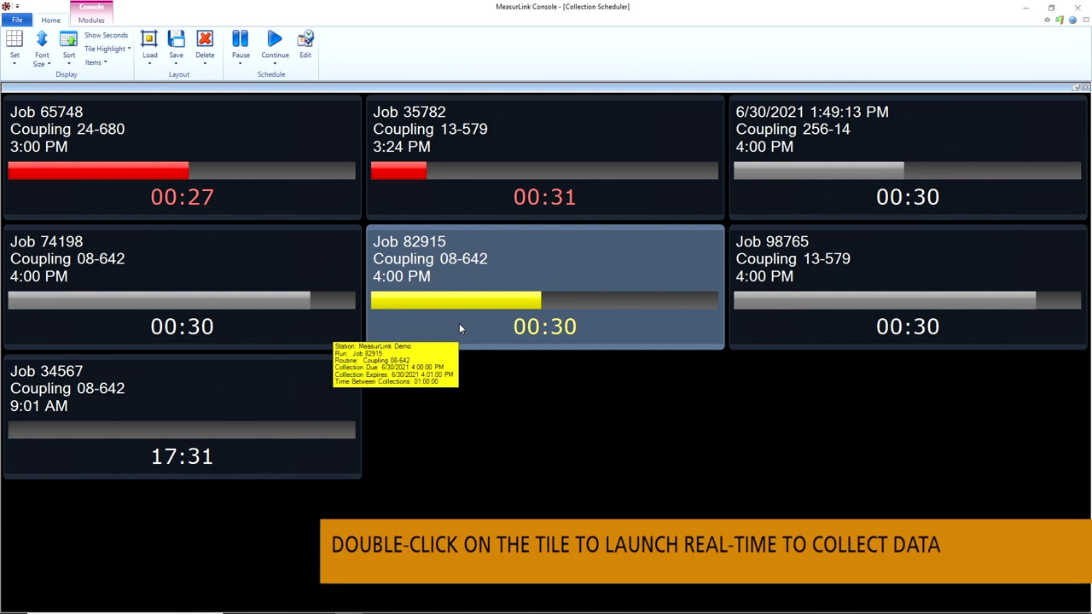